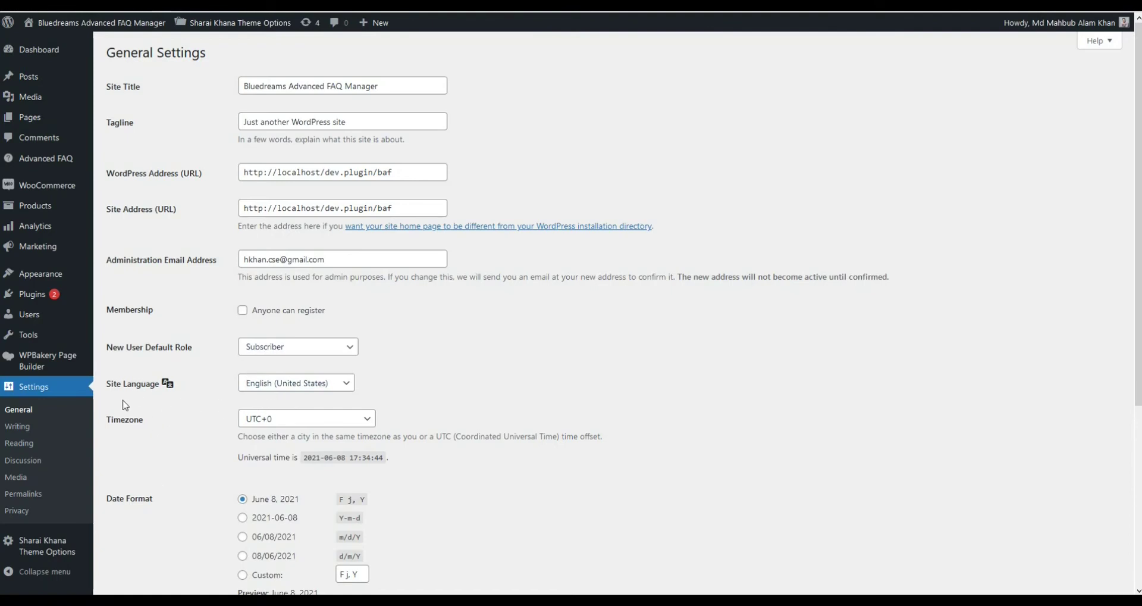
Set the WordPress site language to বাংলা (Bengali) and save the general settings
click(287, 387)
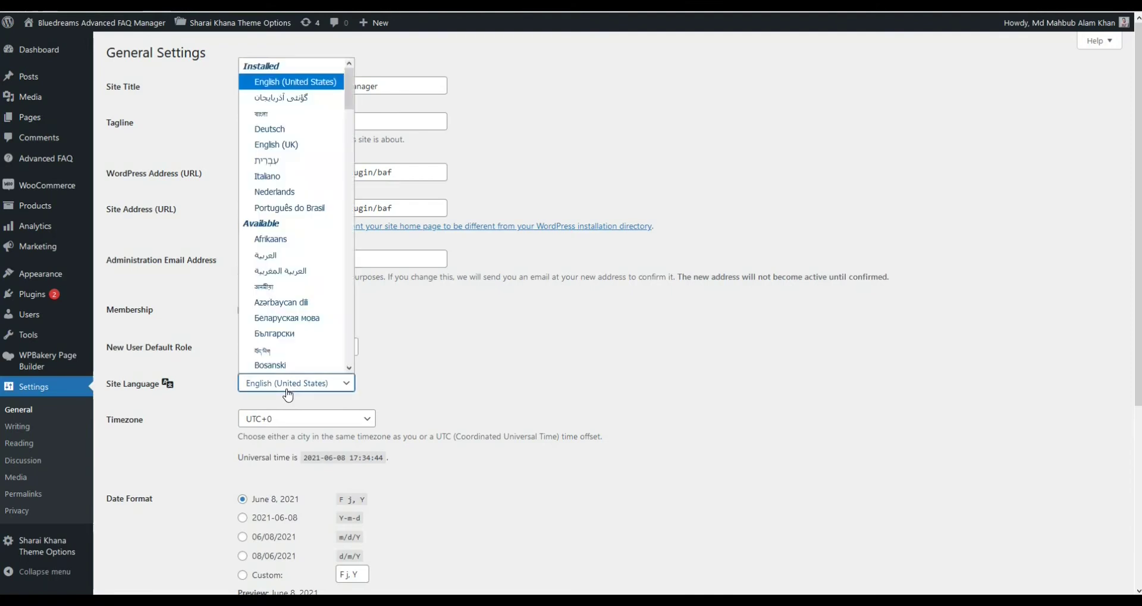
click(286, 114)
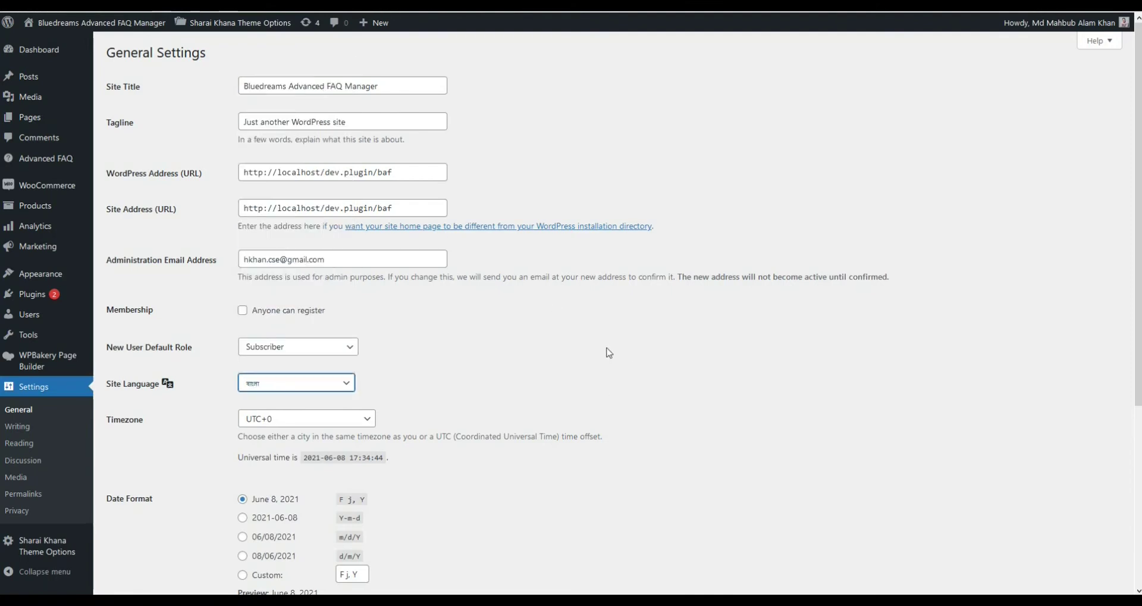
scroll(611, 352, down, 4)
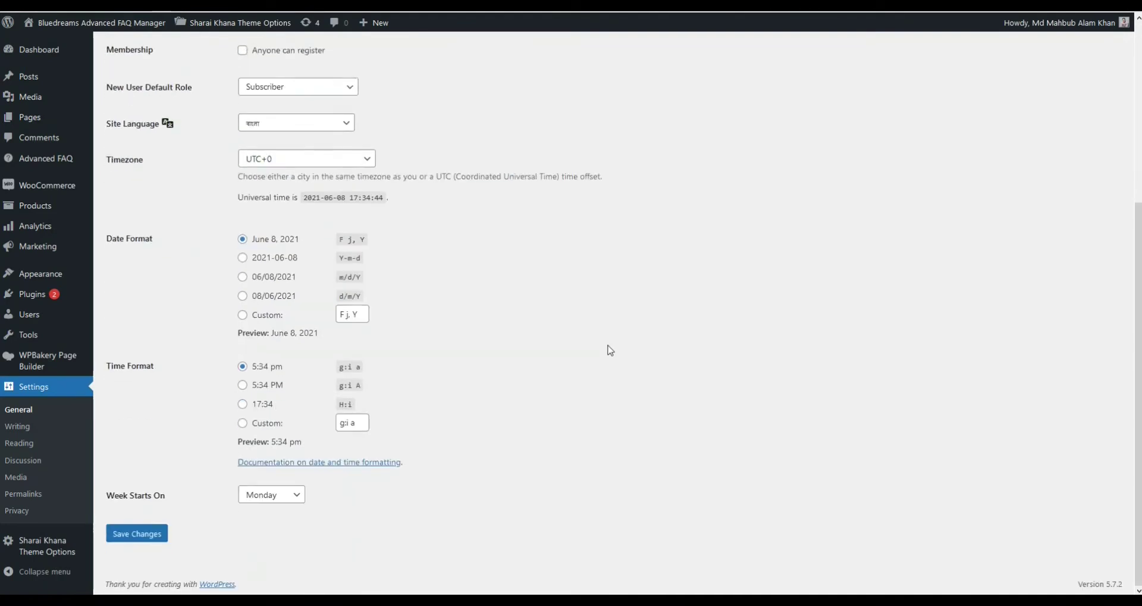
click(143, 534)
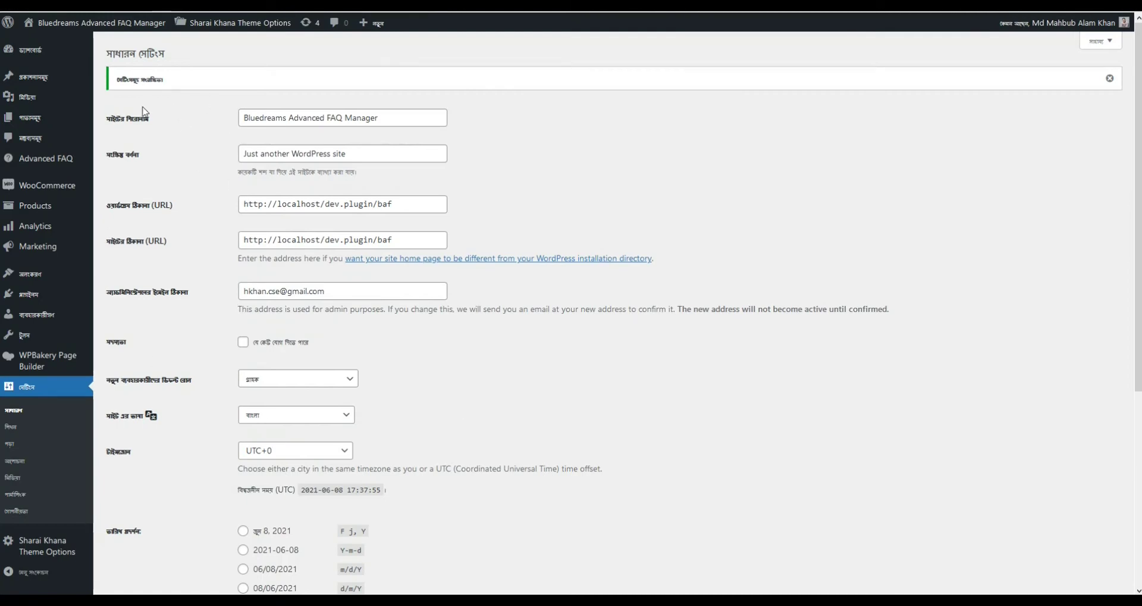
scroll(168, 141, down, 1)
scroll(169, 141, down, 1)
scroll(208, 410, up, 2)
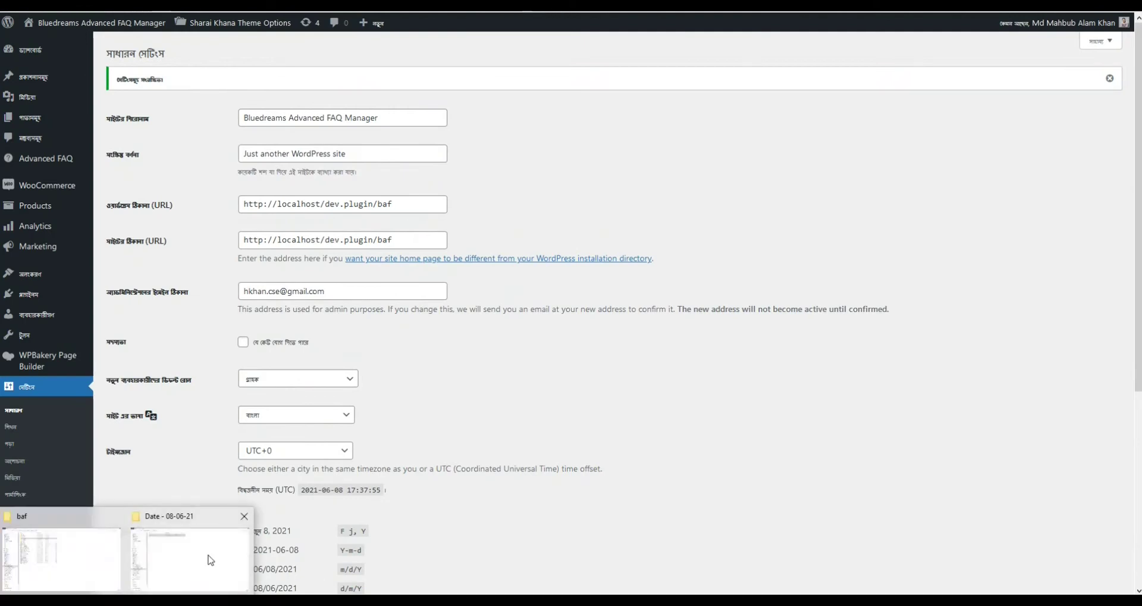
In the baf site folder, go to wp-content/plugins/bwl-advanced-faq-manager/lang and open the bwl-adv-faq.pot template
click(75, 560)
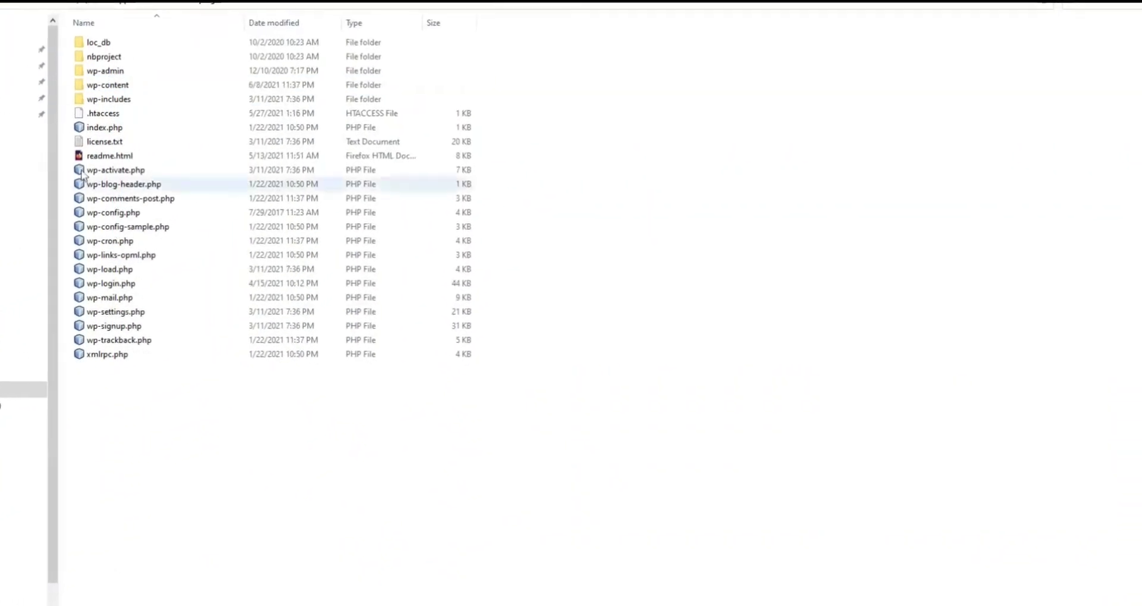
double_click(202, 84)
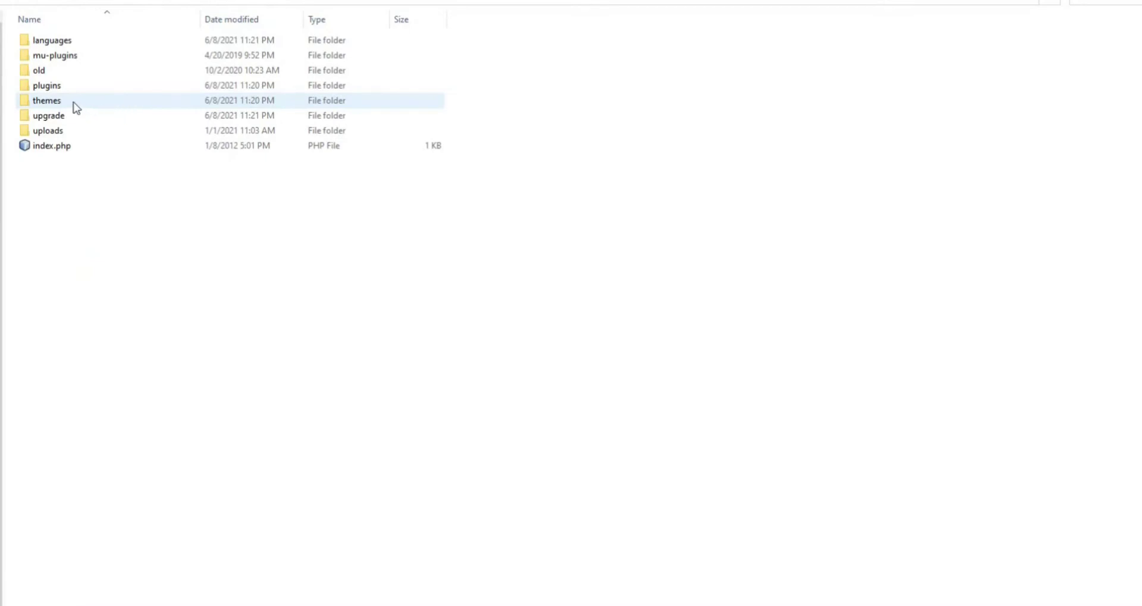
double_click(64, 87)
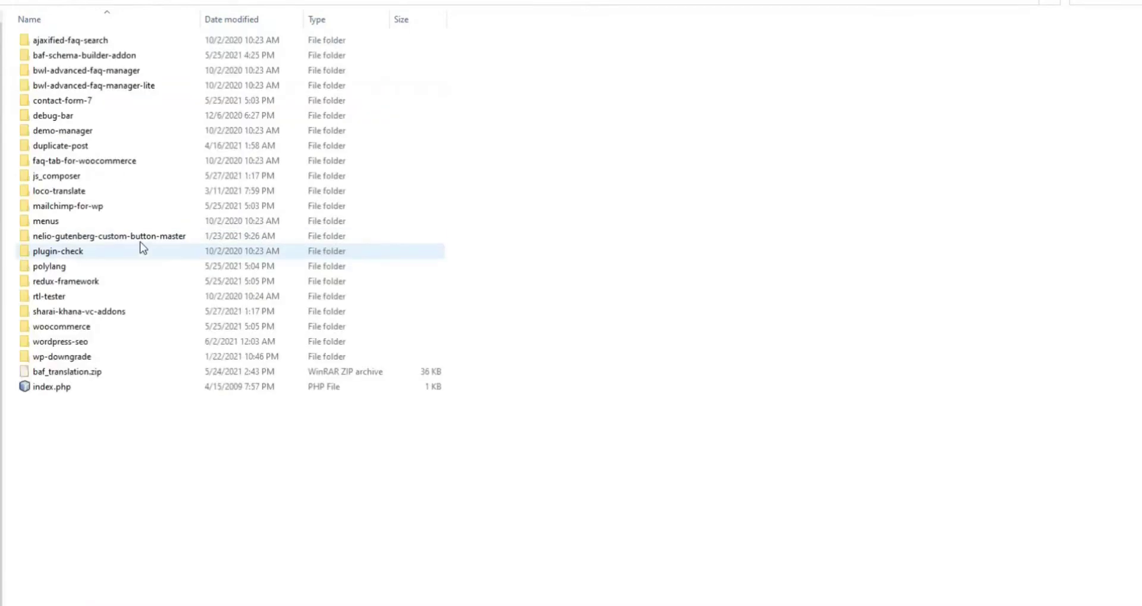
double_click(104, 71)
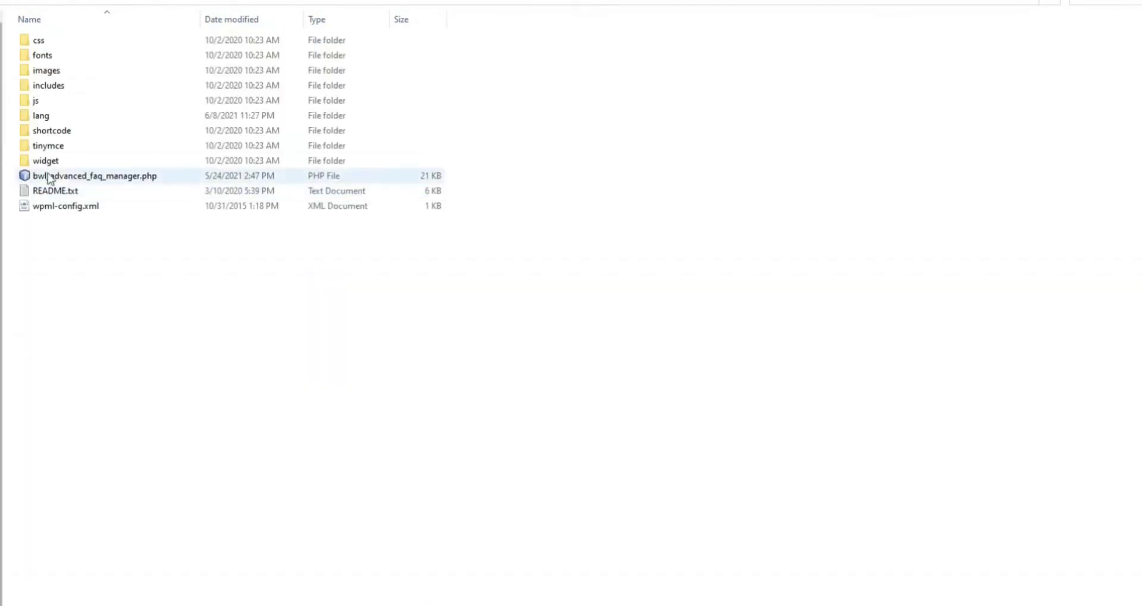
double_click(43, 118)
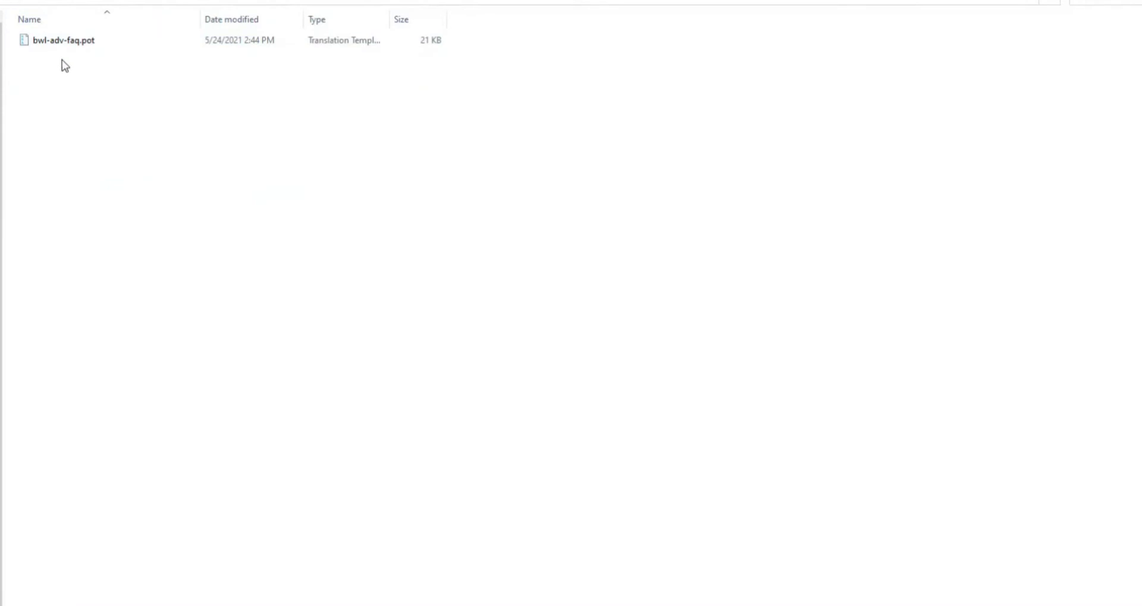
click(64, 41)
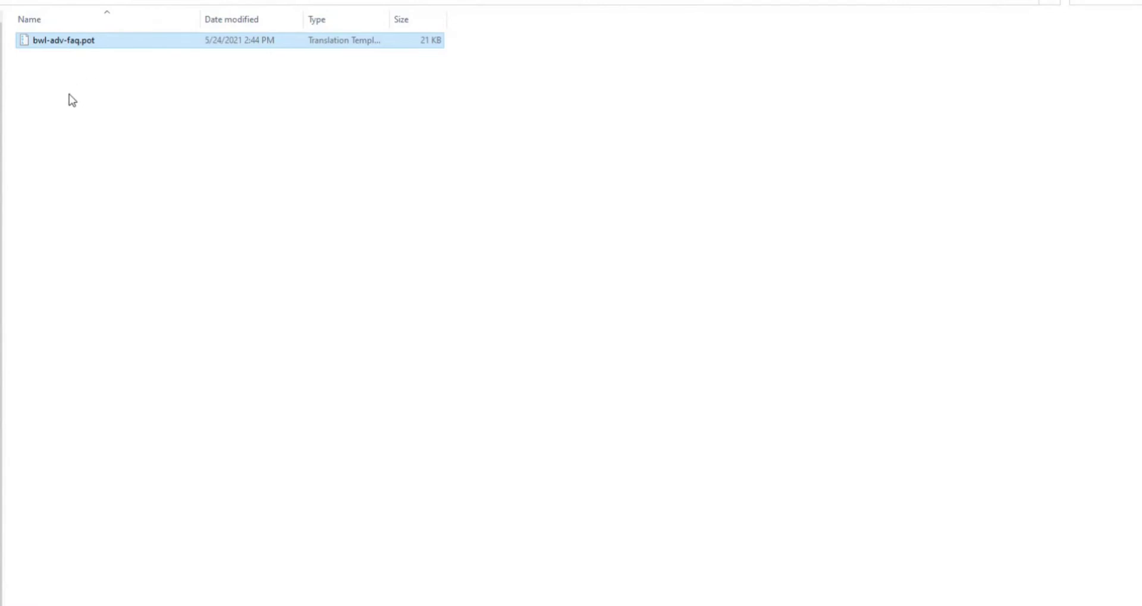
double_click(78, 43)
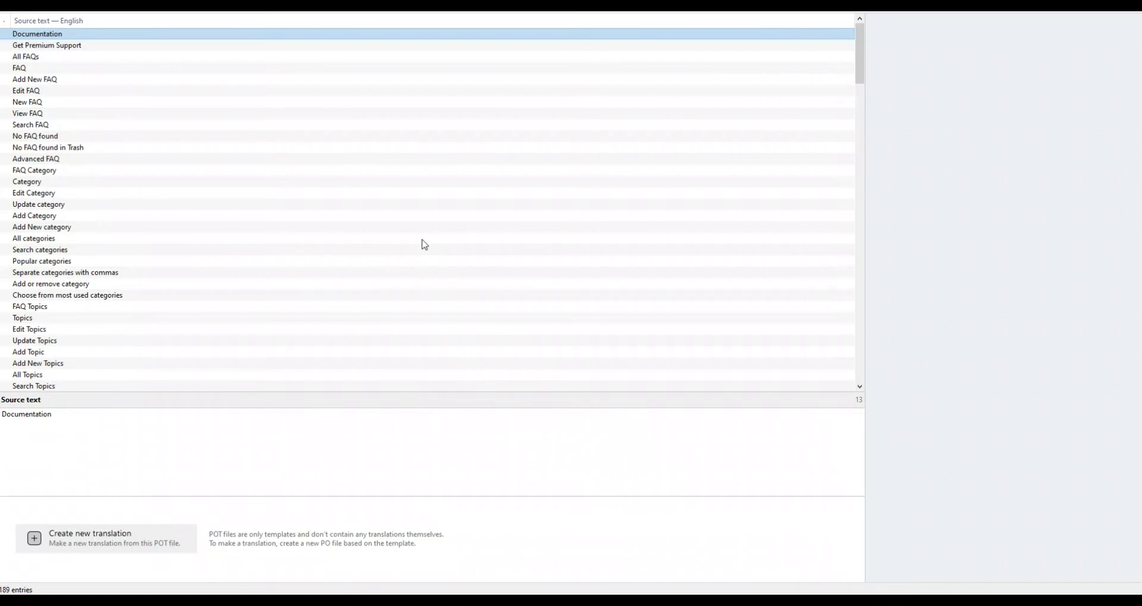
Create a new translation from the POT template with Bengali (Bangladesh) as its language, and enlarge the editor window
click(89, 536)
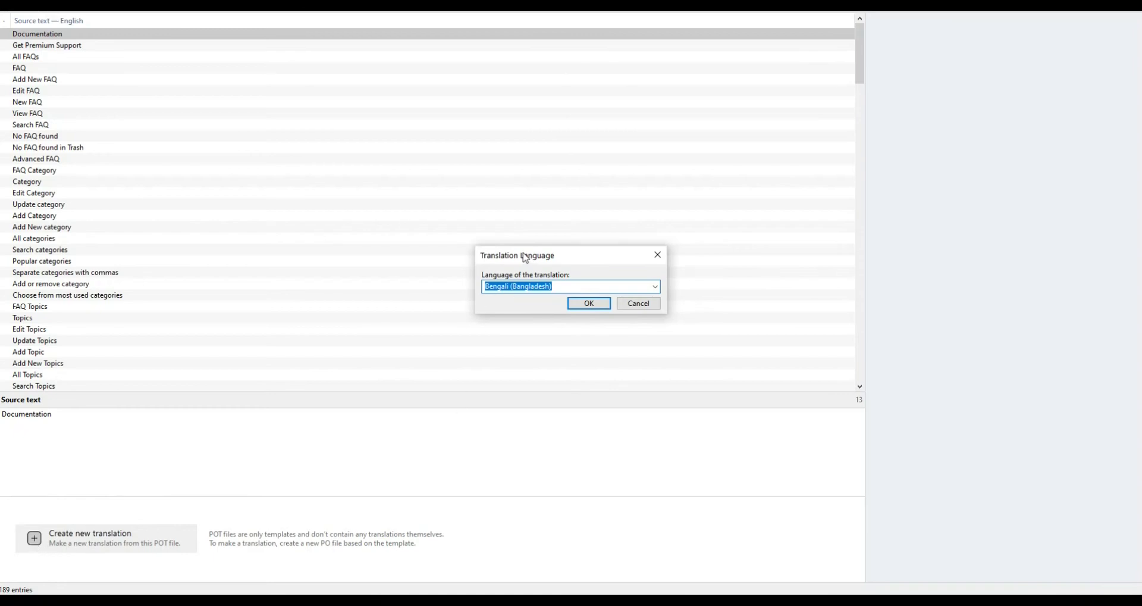
drag(526, 256, 462, 257)
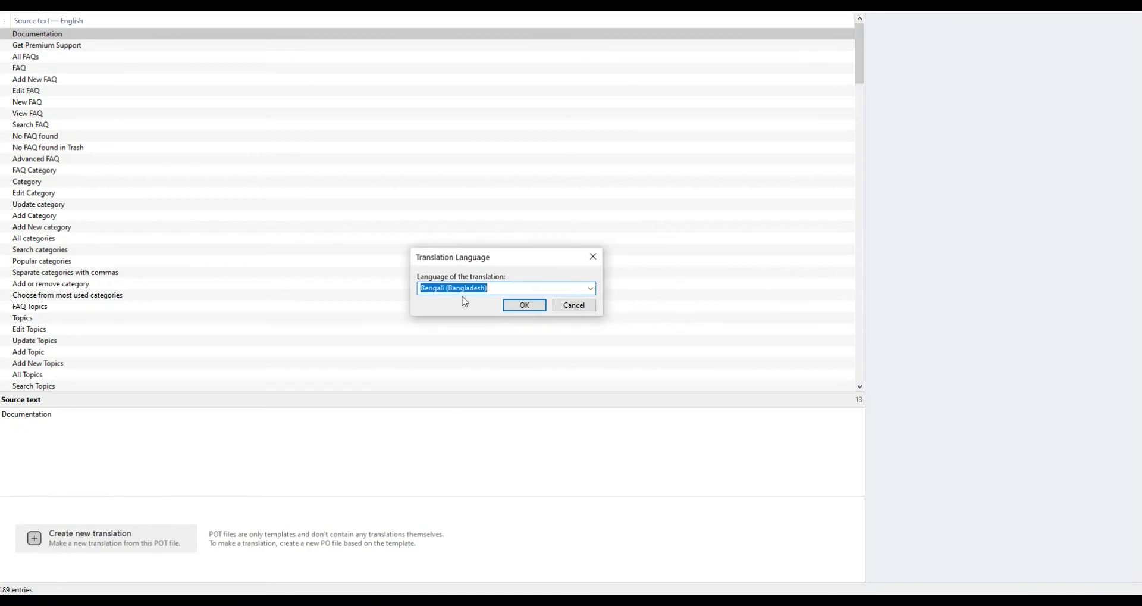
click(592, 289)
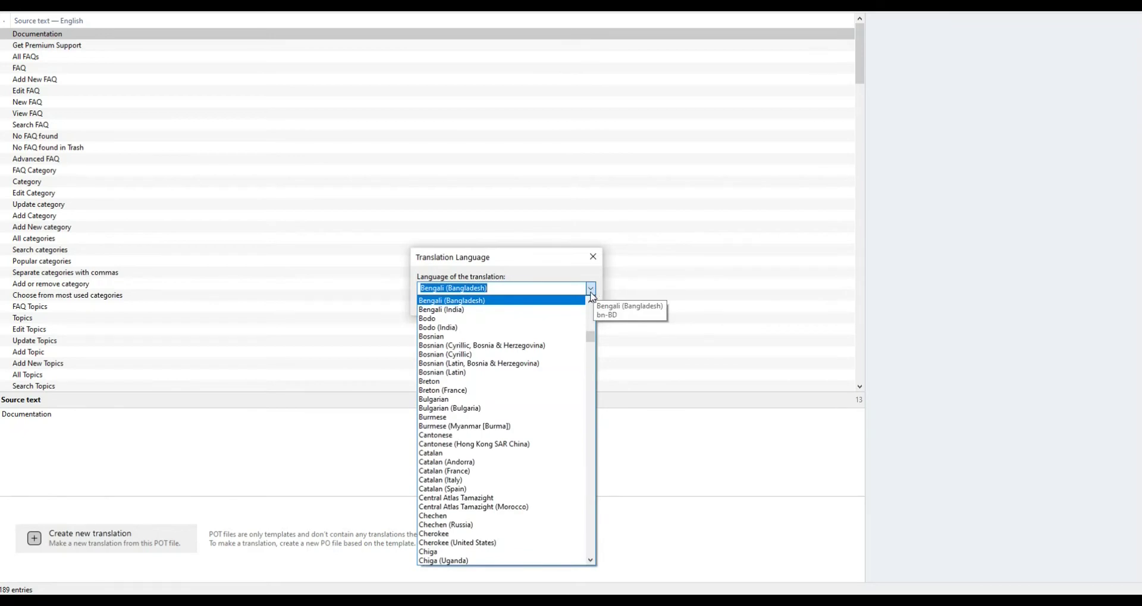
click(591, 294)
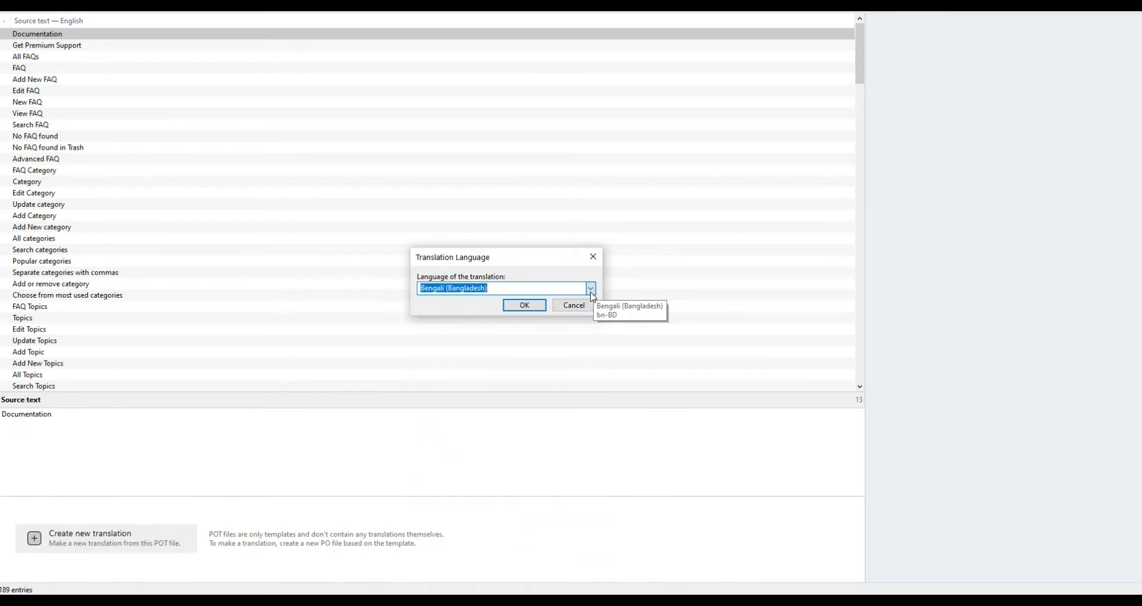
click(523, 307)
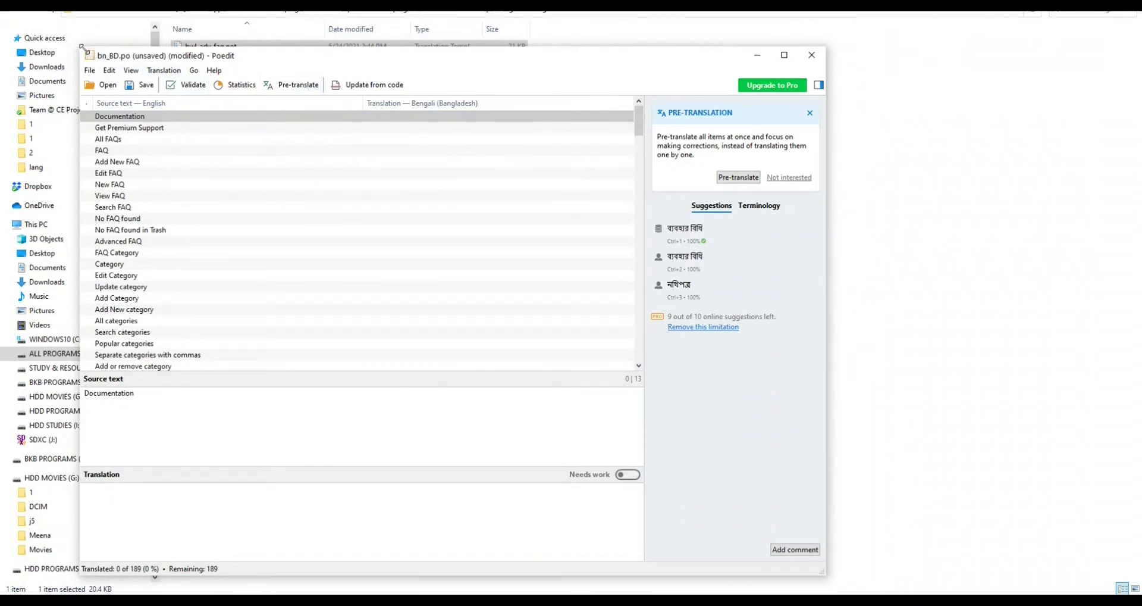
drag(81, 47, 34, 22)
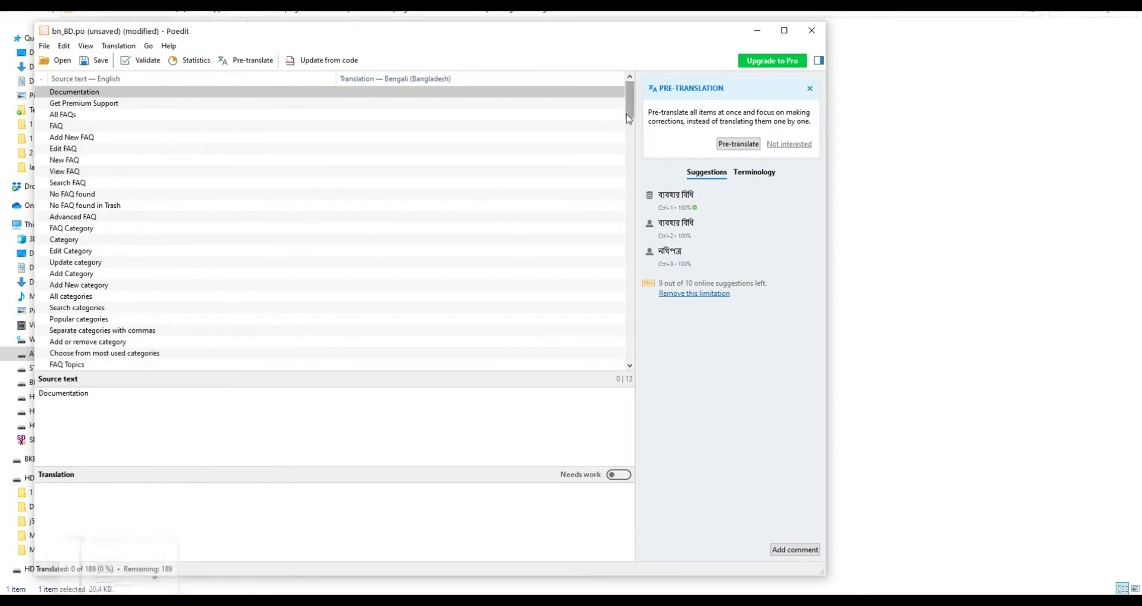
Open bwl_advanced_faq_manager.php from the plugin folder and copy the text domain value bwl-adv-faq from its header
click(758, 31)
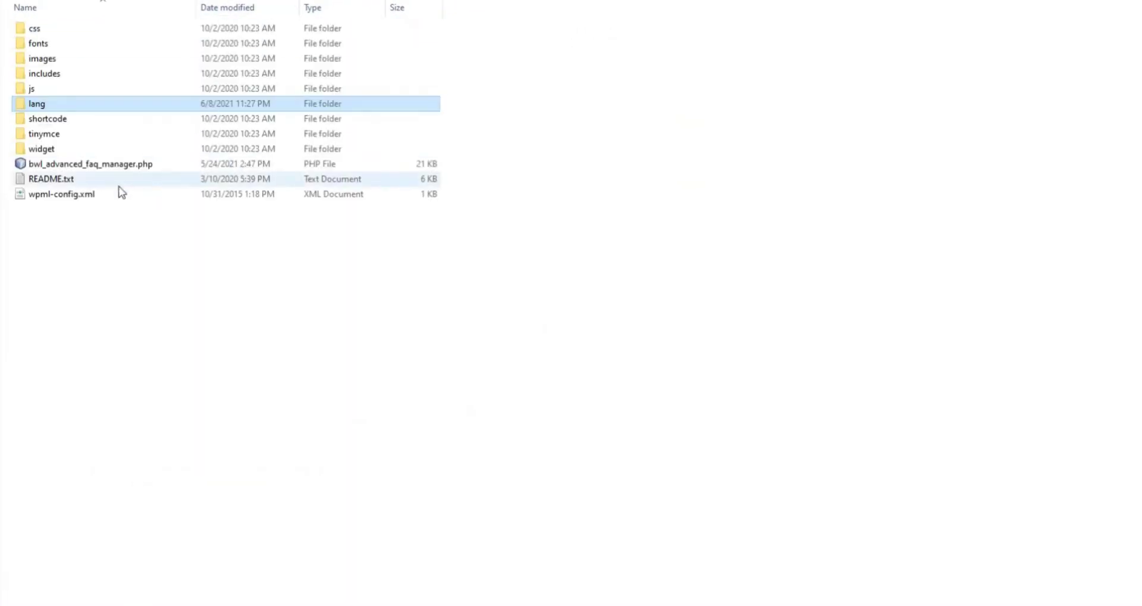
double_click(115, 166)
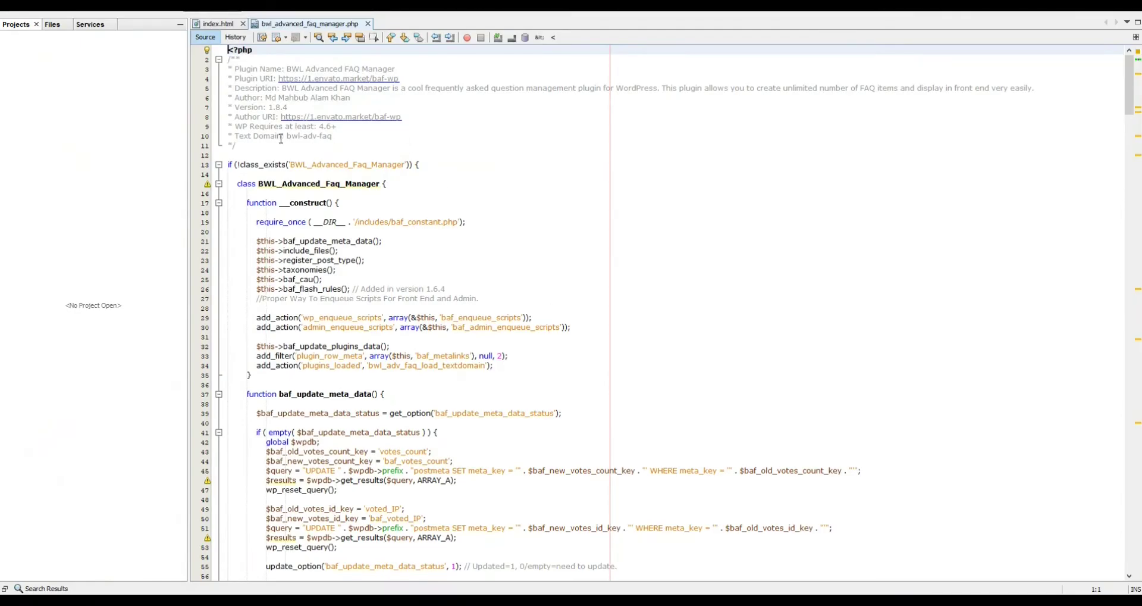
drag(332, 136, 287, 138)
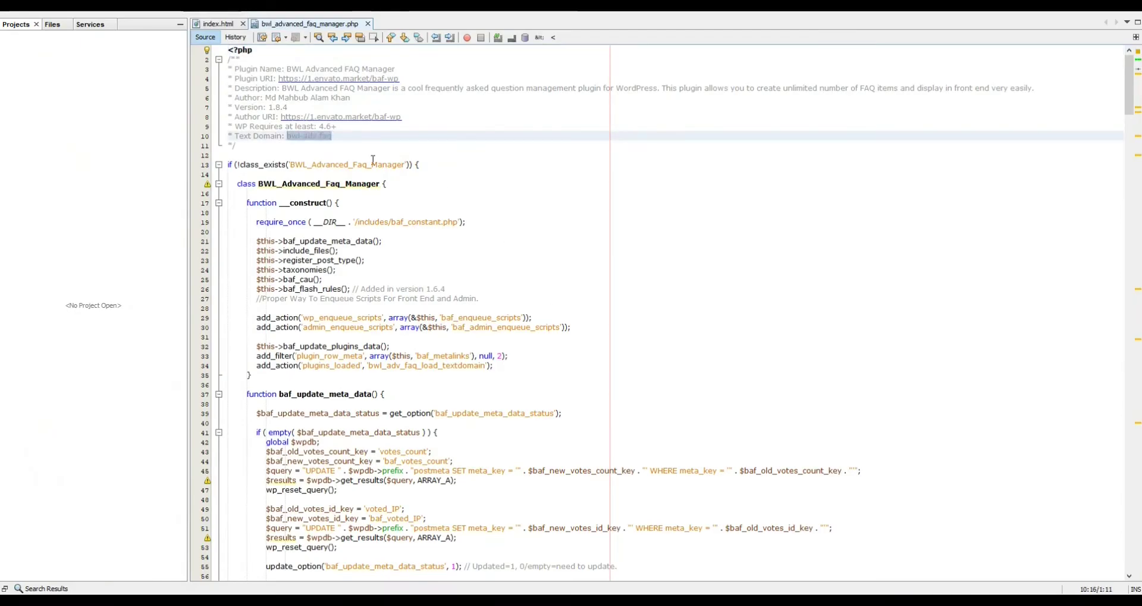
right_click(321, 140)
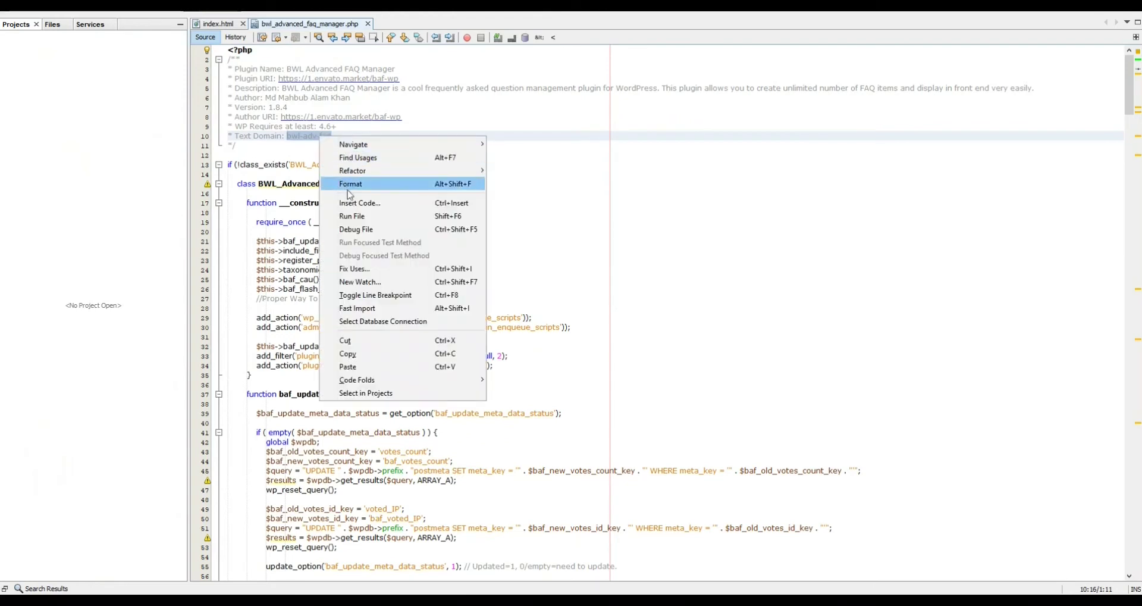
click(360, 346)
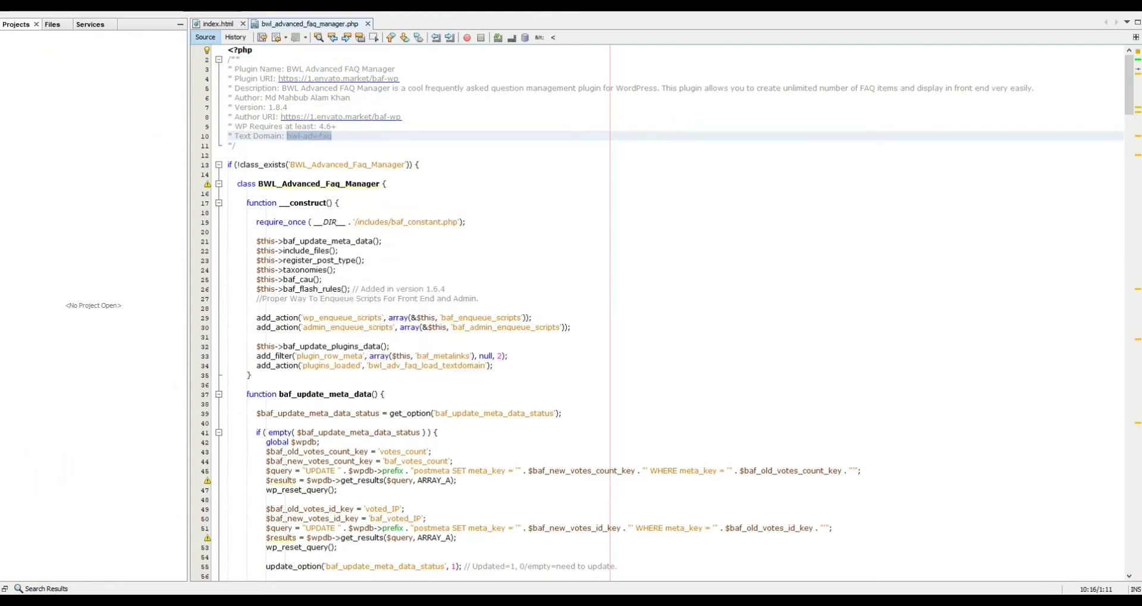
Switch back to Poedit and save the translation in the lang folder as bwl-adv-faq-bn_BD.po, using the copied text domain as prefix
key(alt+Tab)
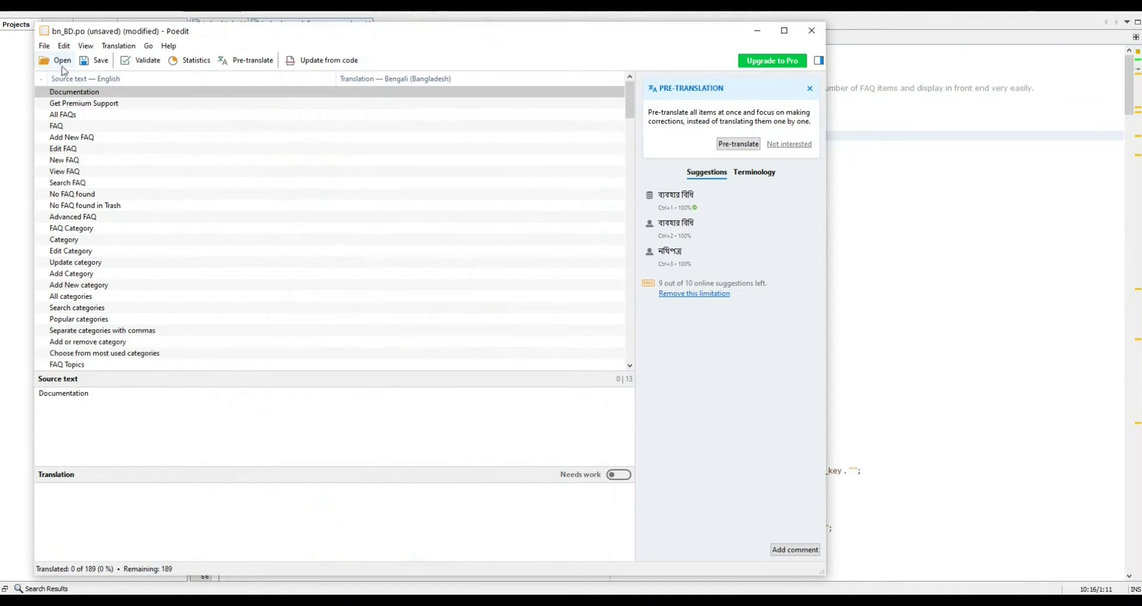
click(95, 61)
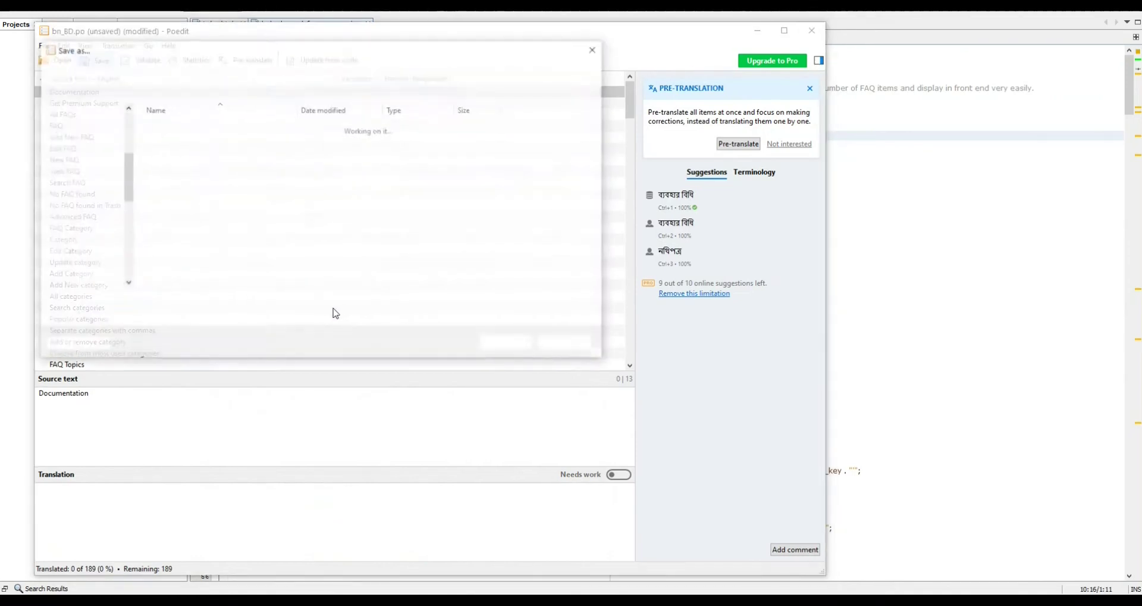
key(Home)
key(Left)
key(ctrl+v)
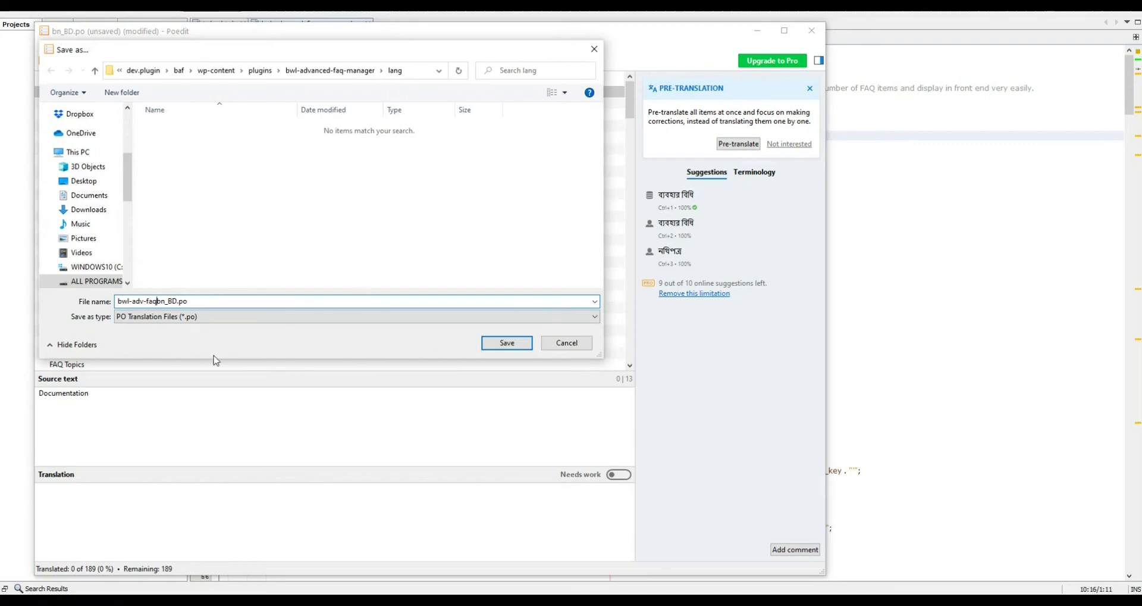
text(-)
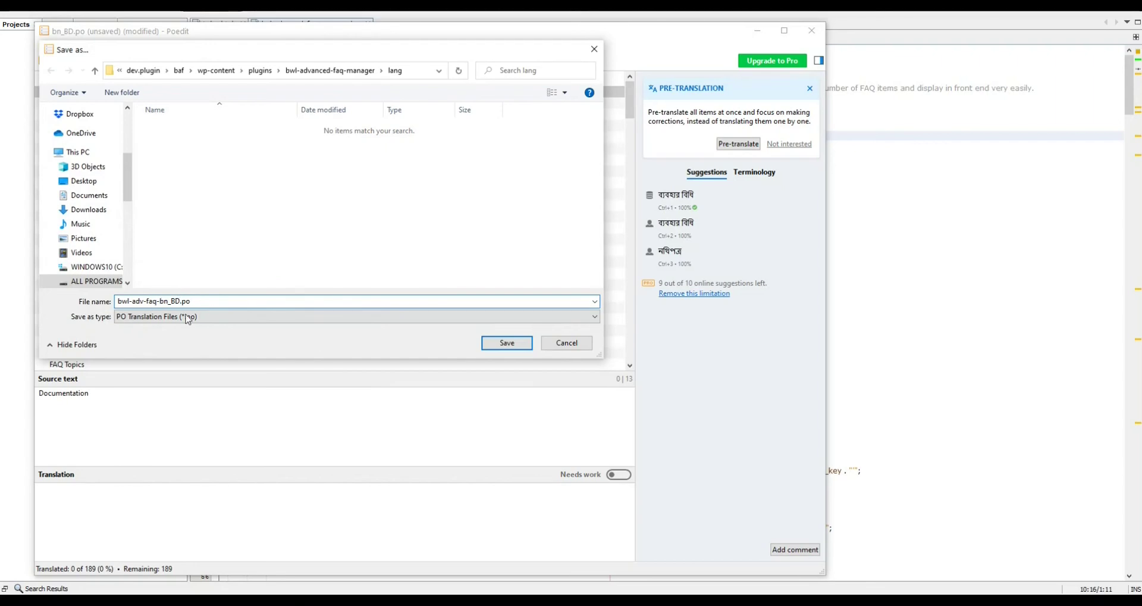
click(503, 345)
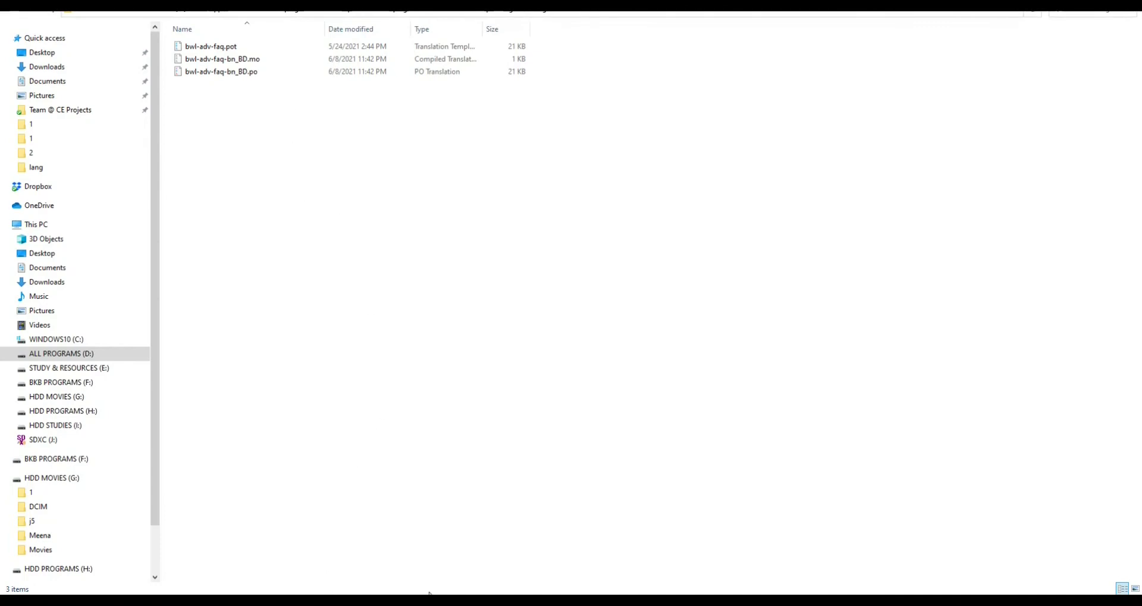
Move bwl-adv-faq-bn_BD.mo and bwl-adv-faq-bn_BD.po from lang to wp-content/languages/plugins, and open the moved PO file
drag(256, 89, 224, 64)
right_click(227, 64)
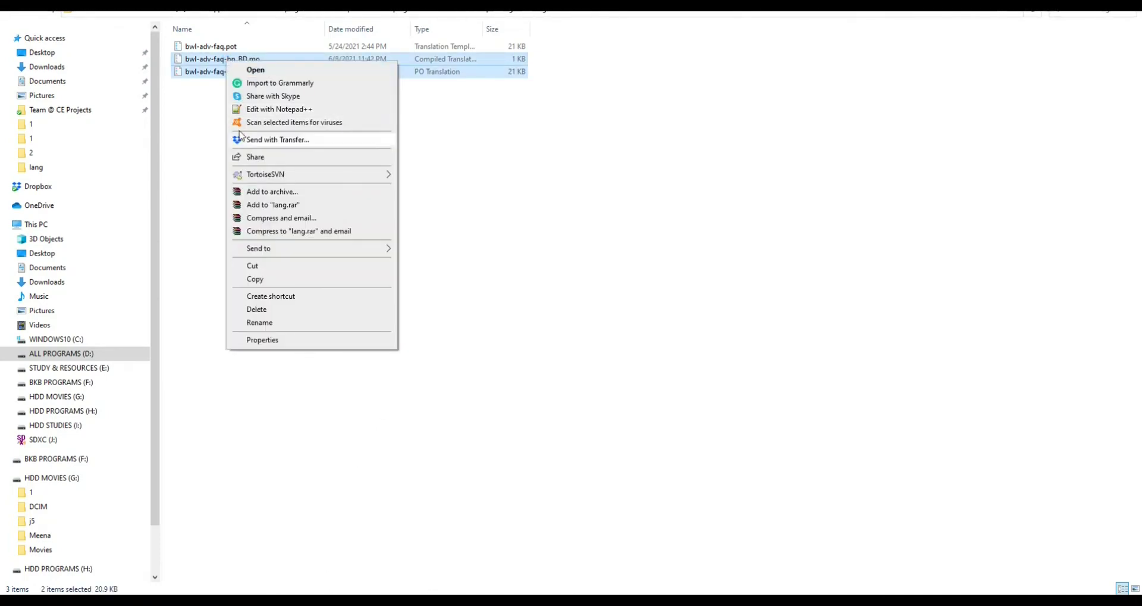
click(271, 267)
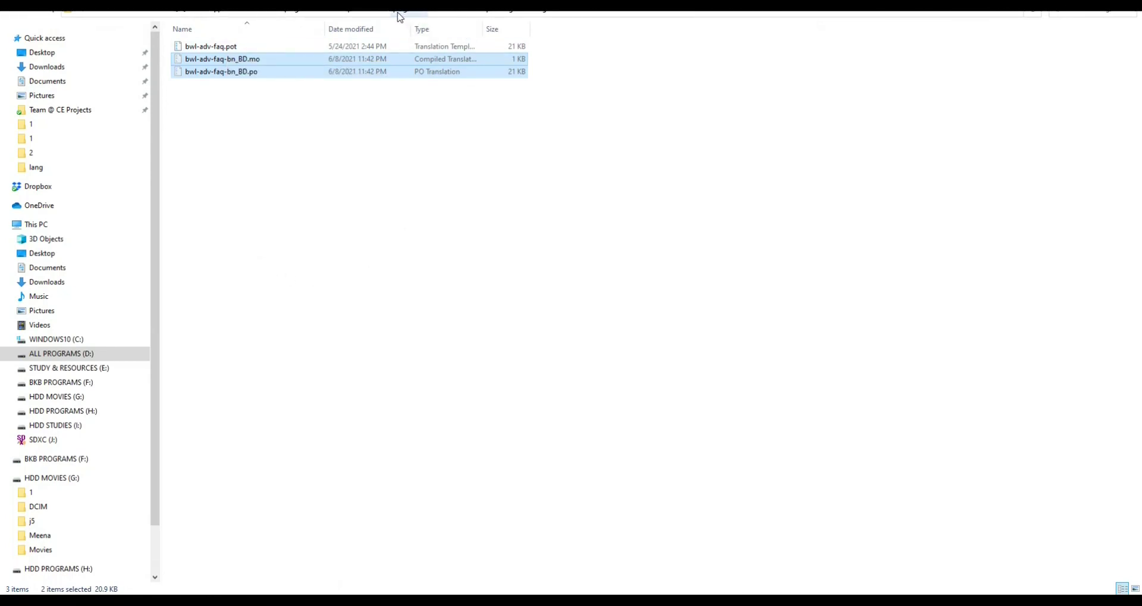
click(402, 13)
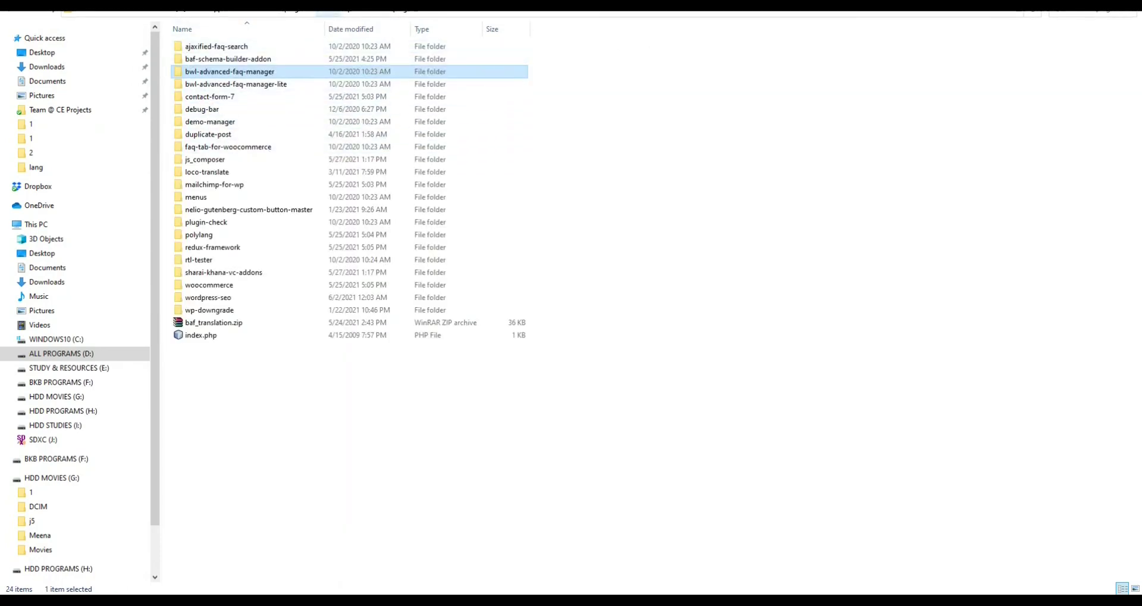
click(366, 13)
click(202, 48)
double_click(202, 48)
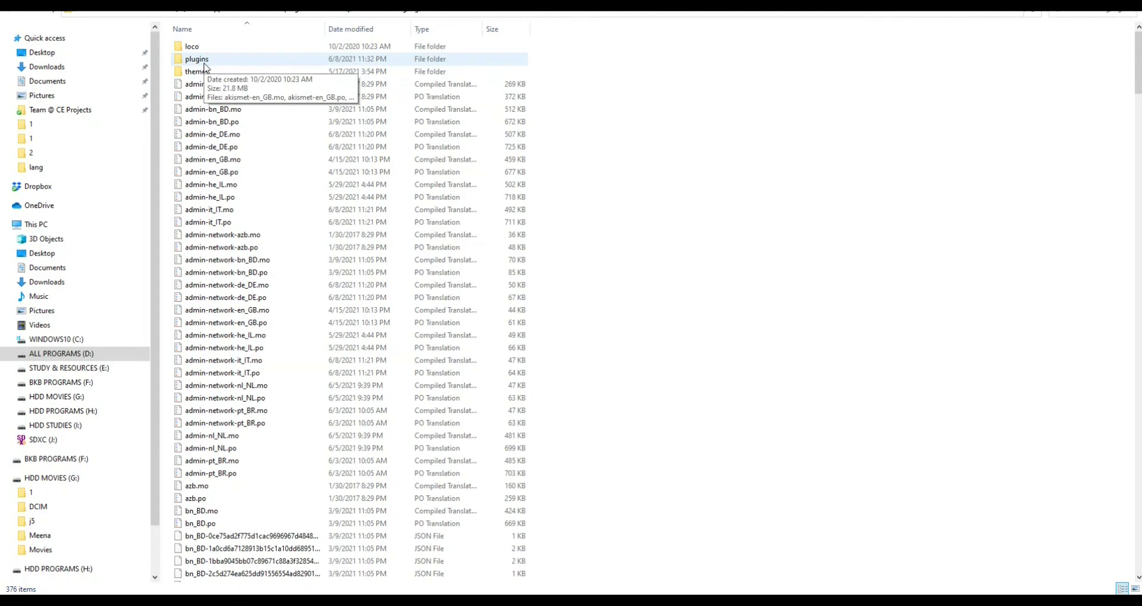
double_click(201, 59)
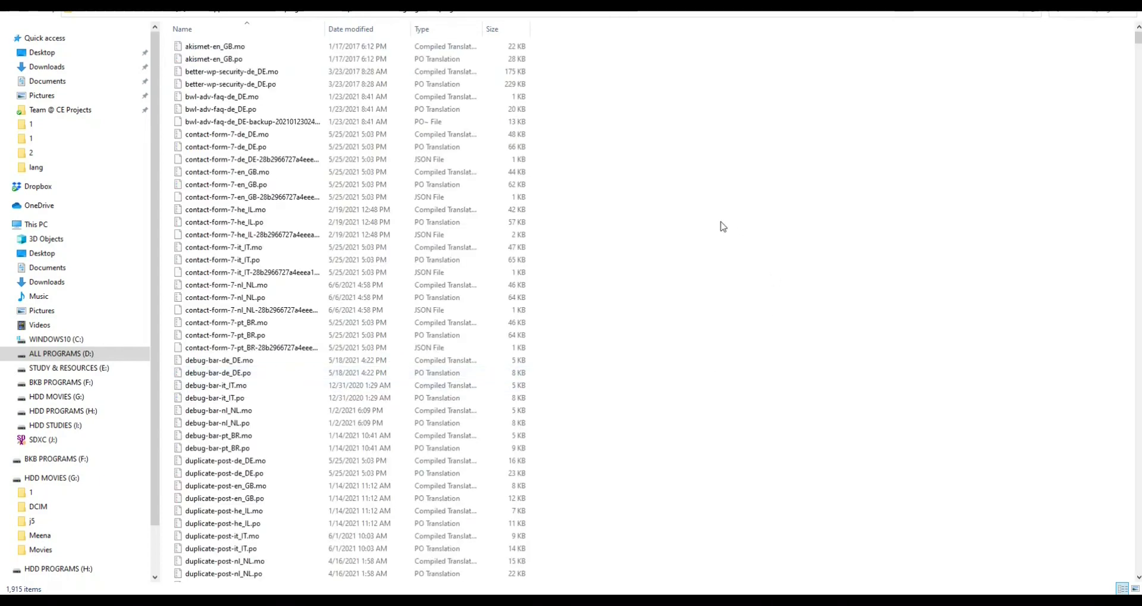
key(ctrl+v)
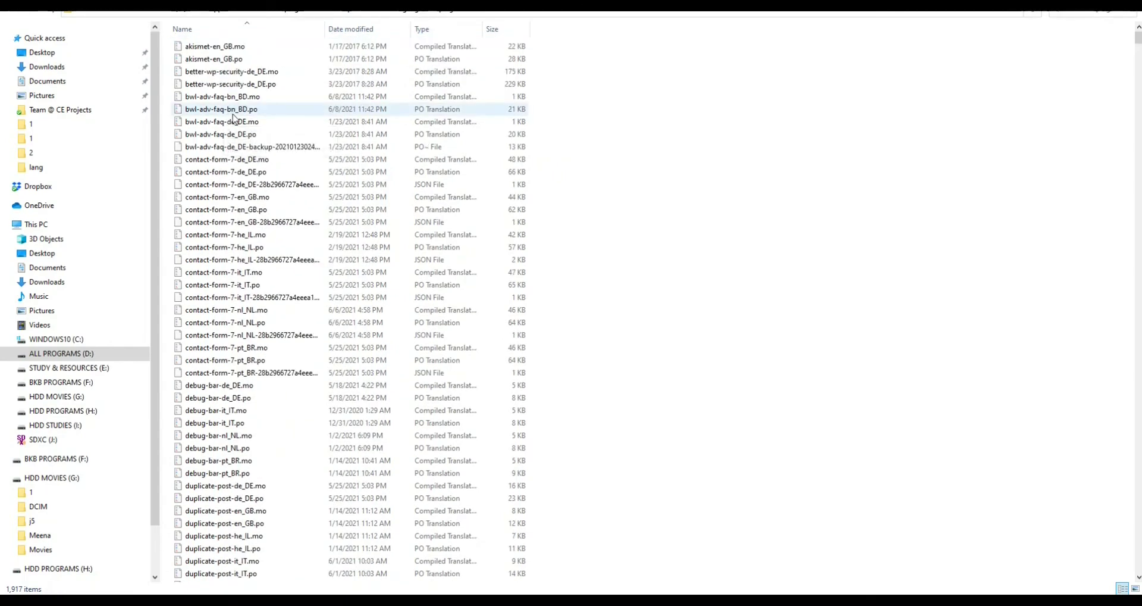
double_click(221, 111)
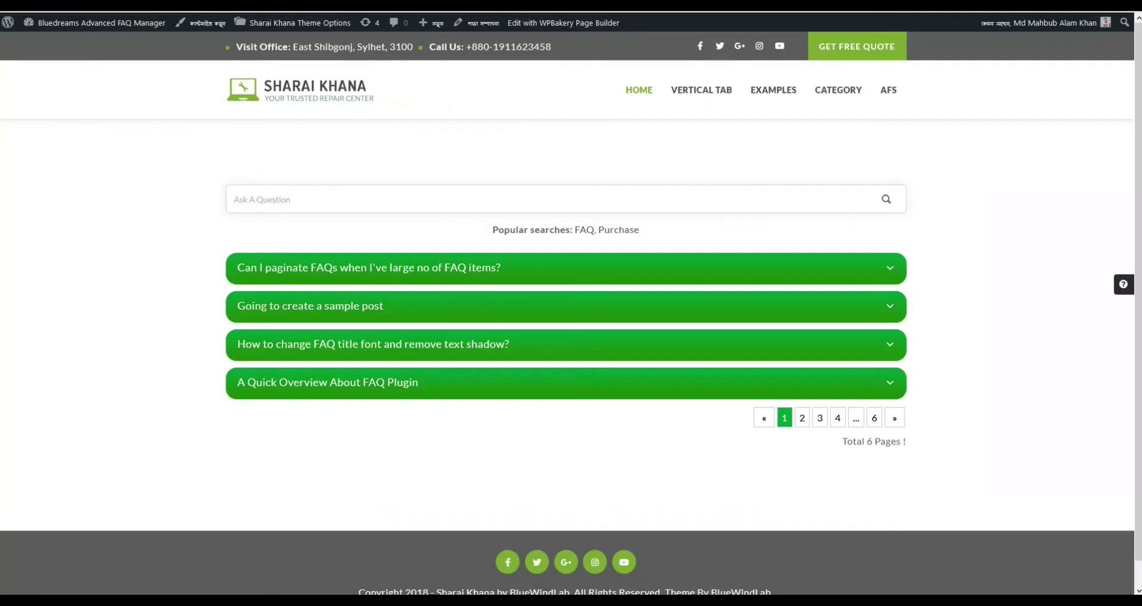
Inspect the words Total and Pages in the count text below the FAQ list's pagination
right_click(155, 232)
key(Escape)
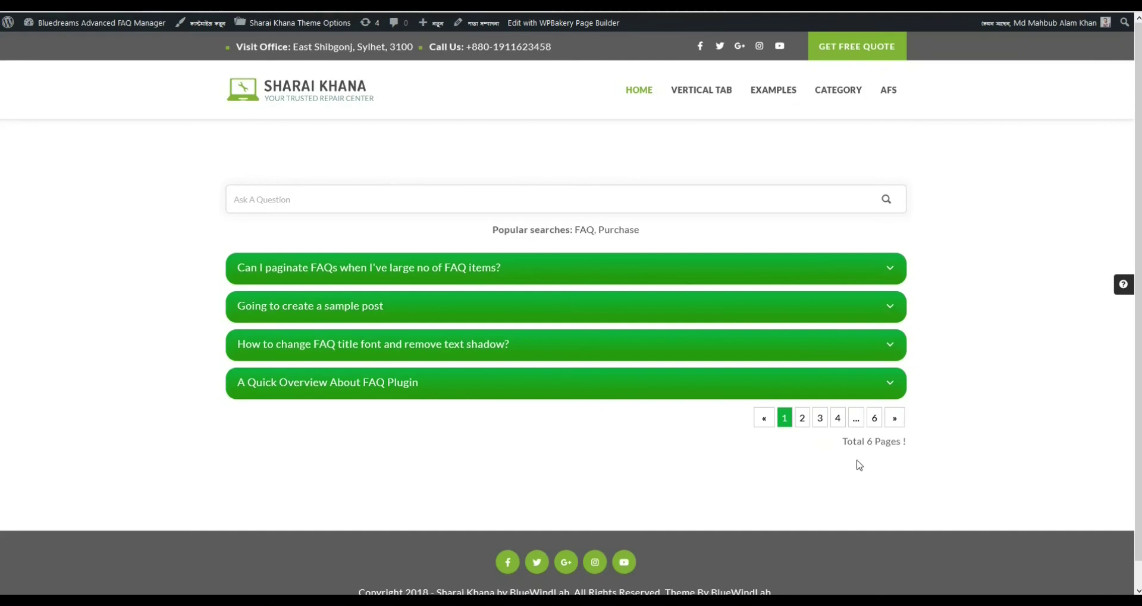
double_click(853, 441)
double_click(889, 442)
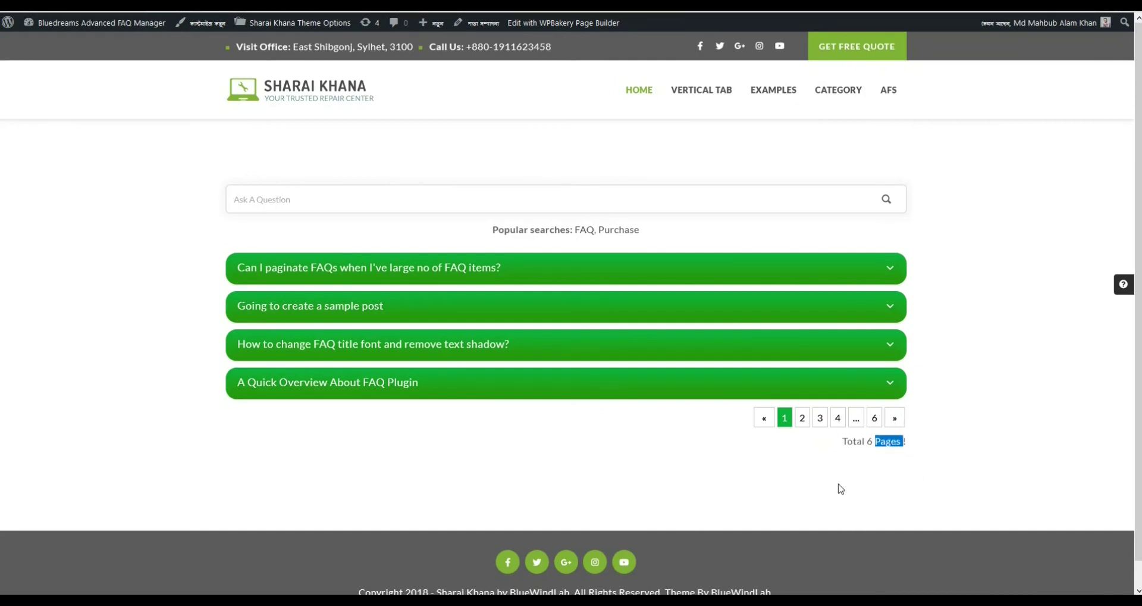
Switch to Poedit, find the source string Total and translate it with the suggestion মোট
key(alt+Tab)
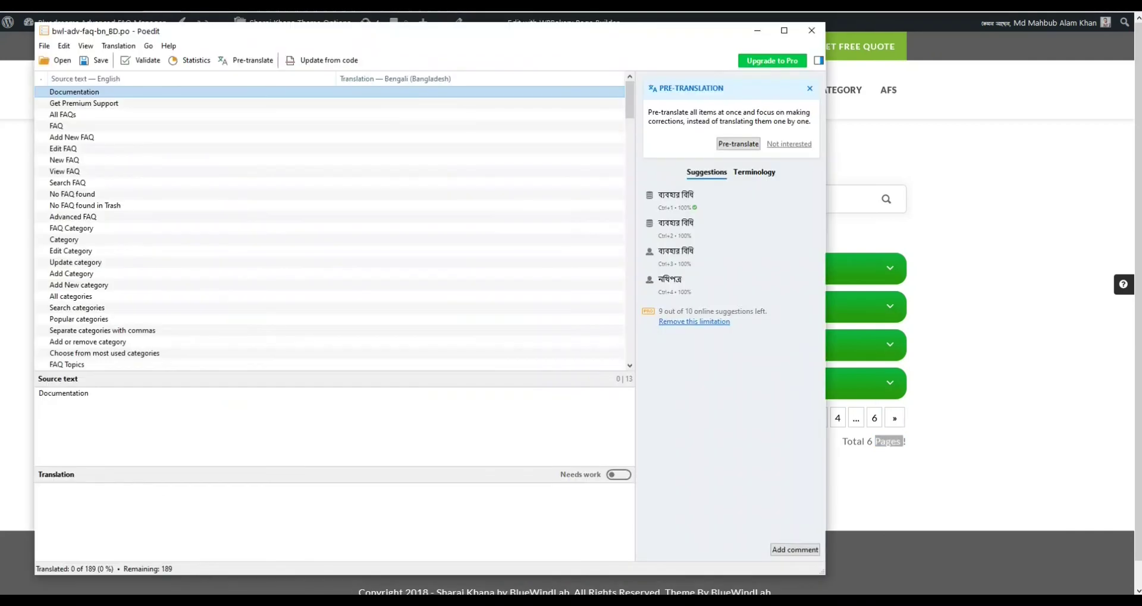
click(79, 206)
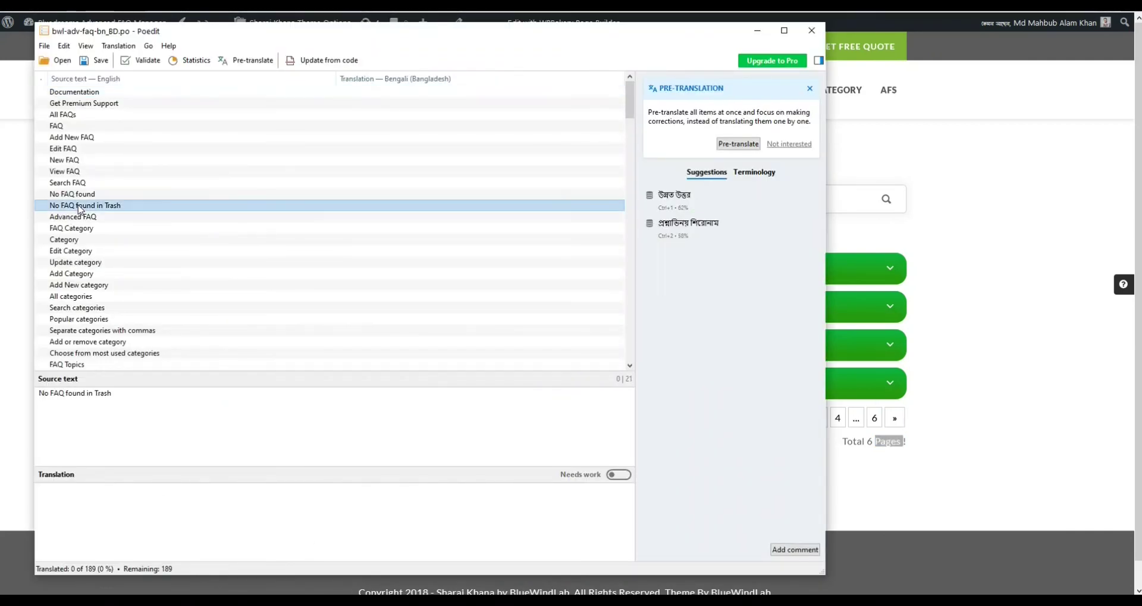
scroll(140, 270, down, 6)
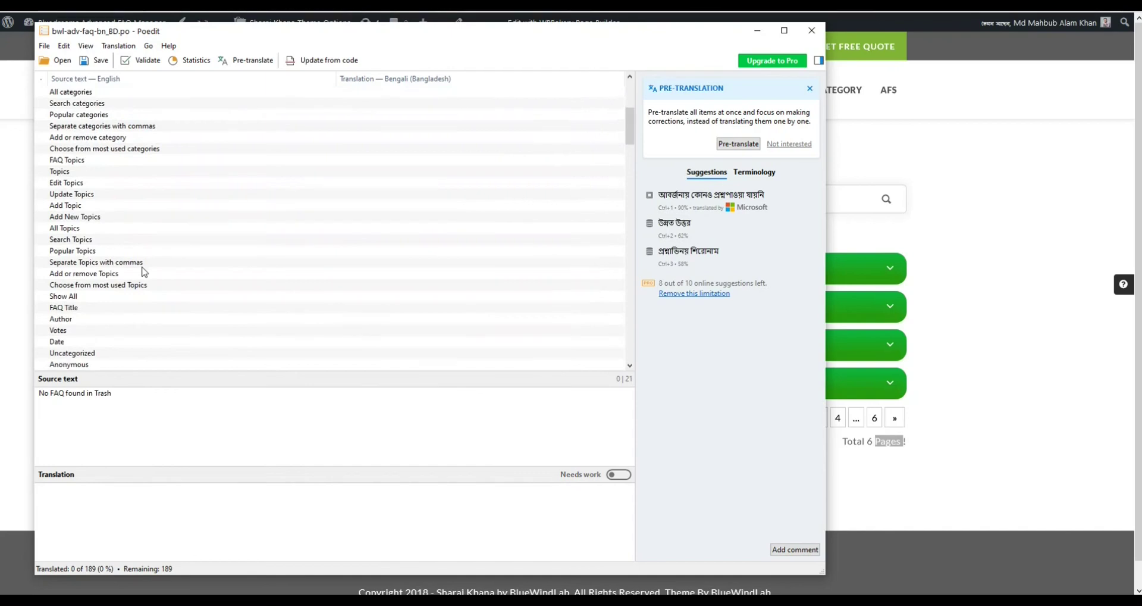
scroll(143, 272, down, 4)
scroll(77, 293, down, 12)
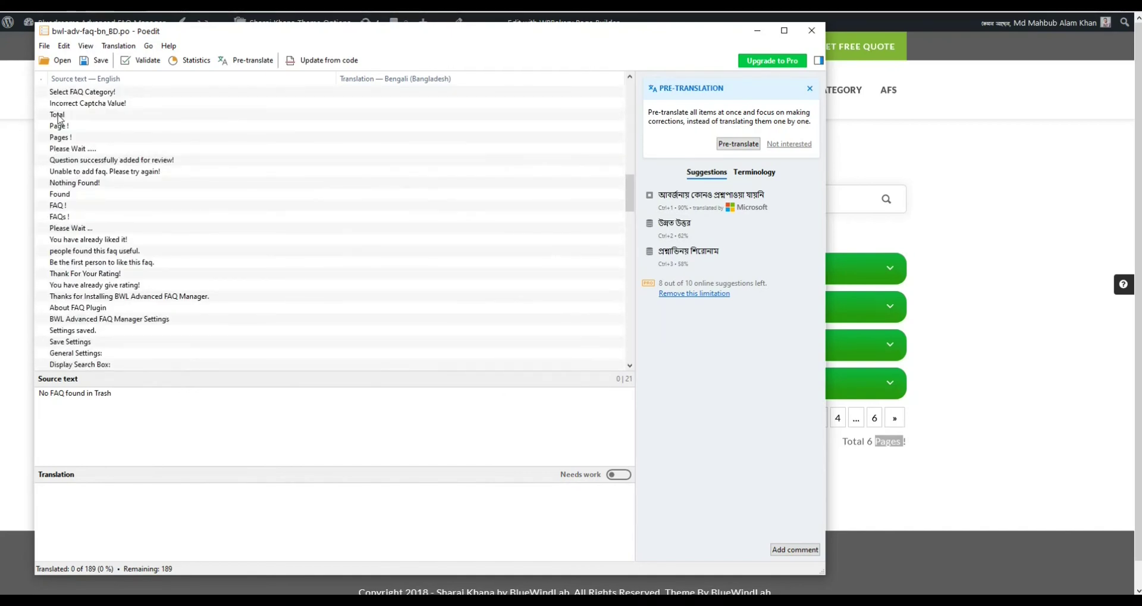
click(59, 114)
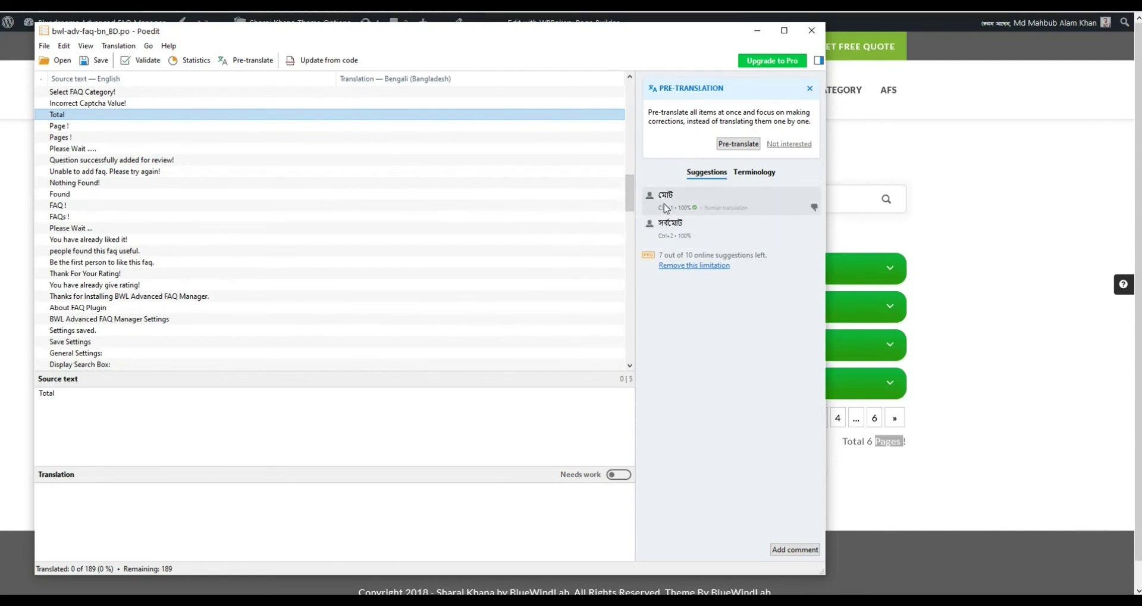
click(665, 203)
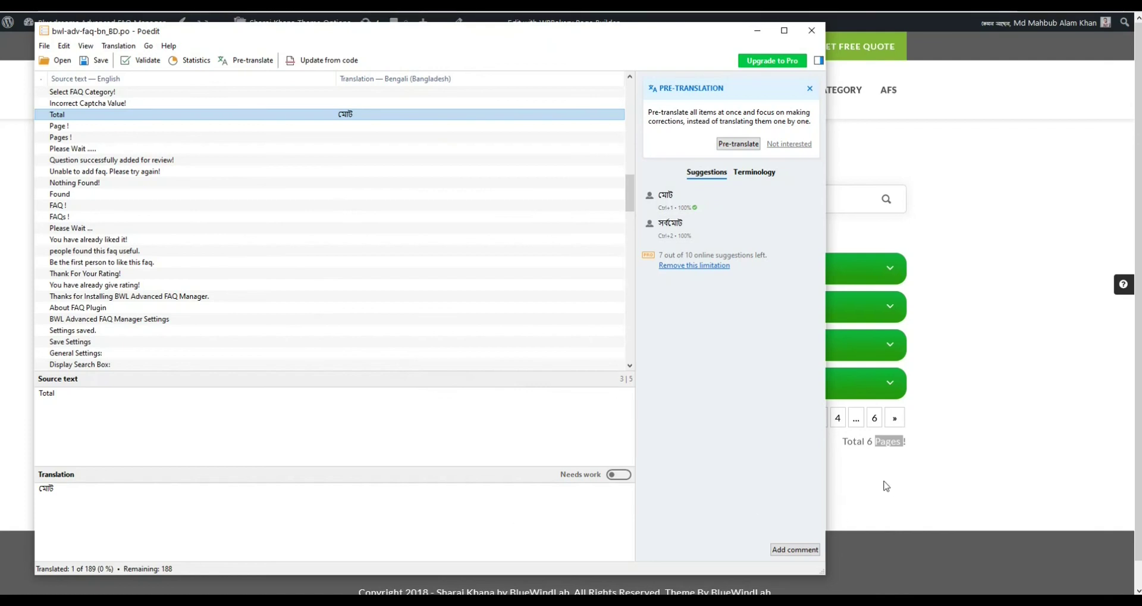
Translate the source string "Pages !" with the suggestion পৃষ্ঠা! and save the translation file
click(62, 138)
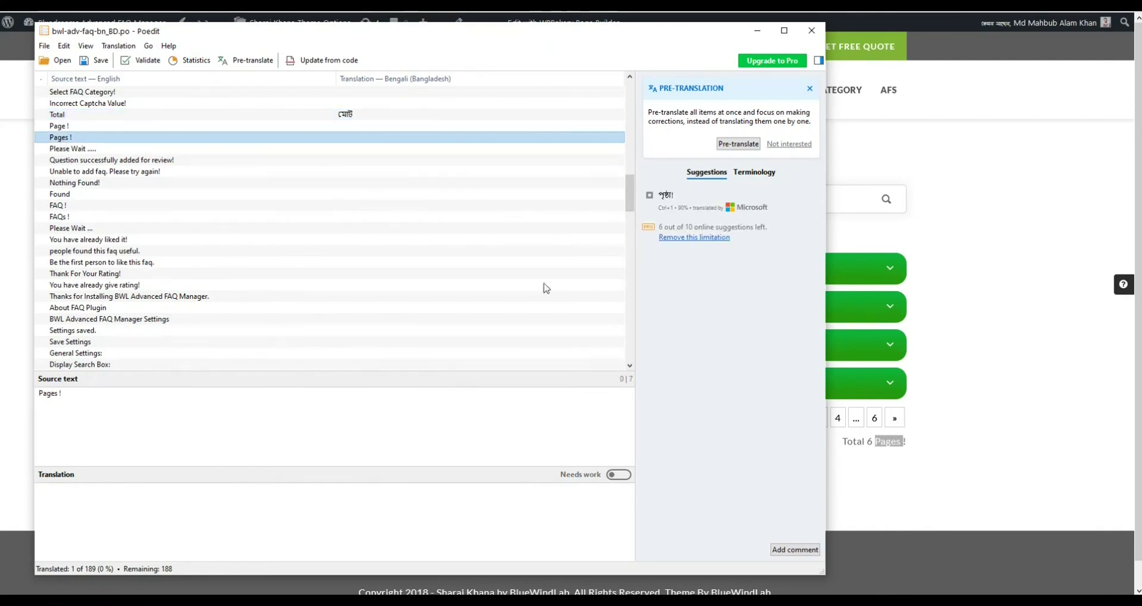
click(676, 208)
key(ctrl+s)
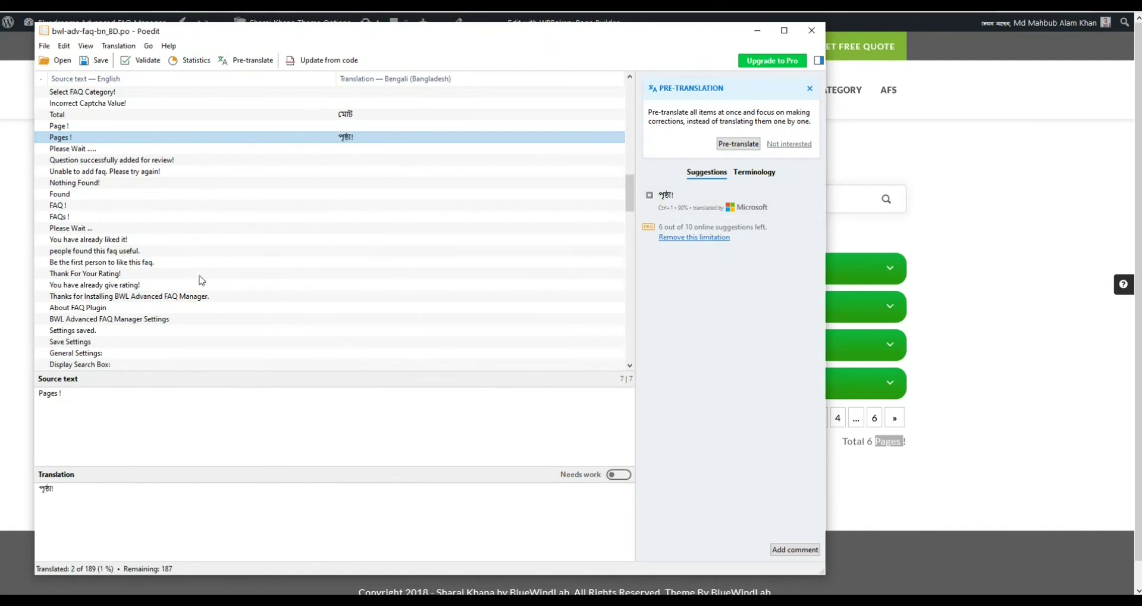
Switch back to the browser and reload the FAQ page to check its pagination text
click(1000, 174)
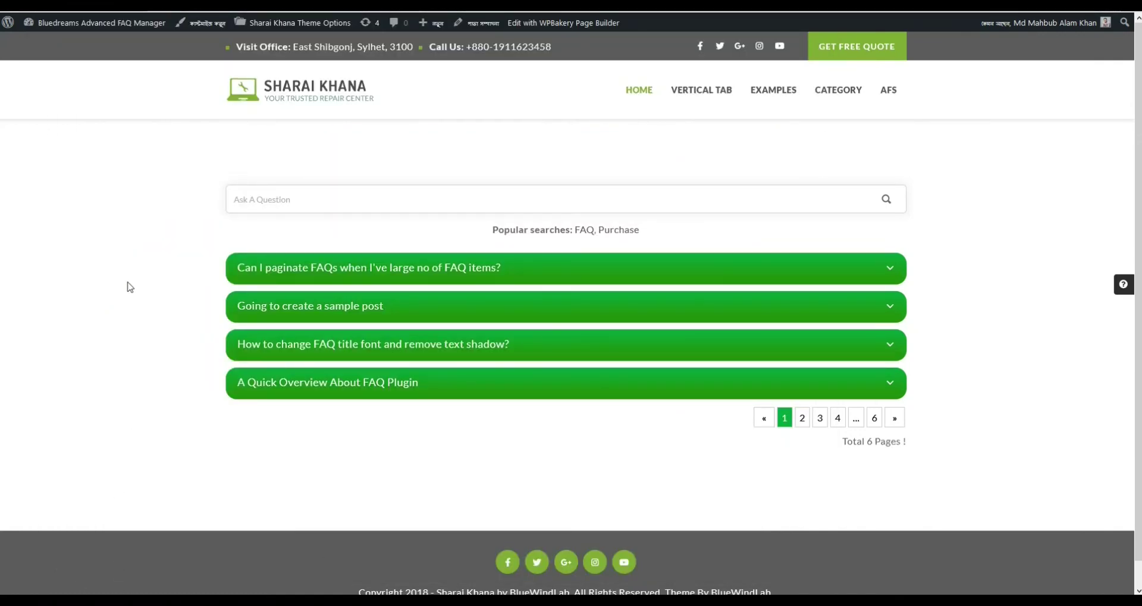
right_click(97, 223)
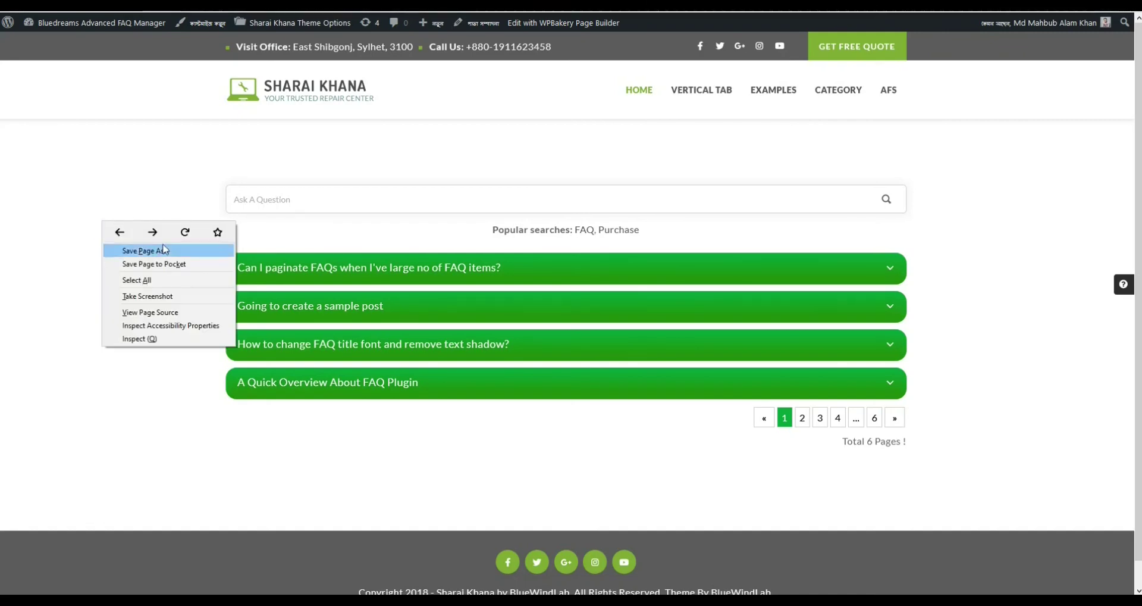
click(183, 234)
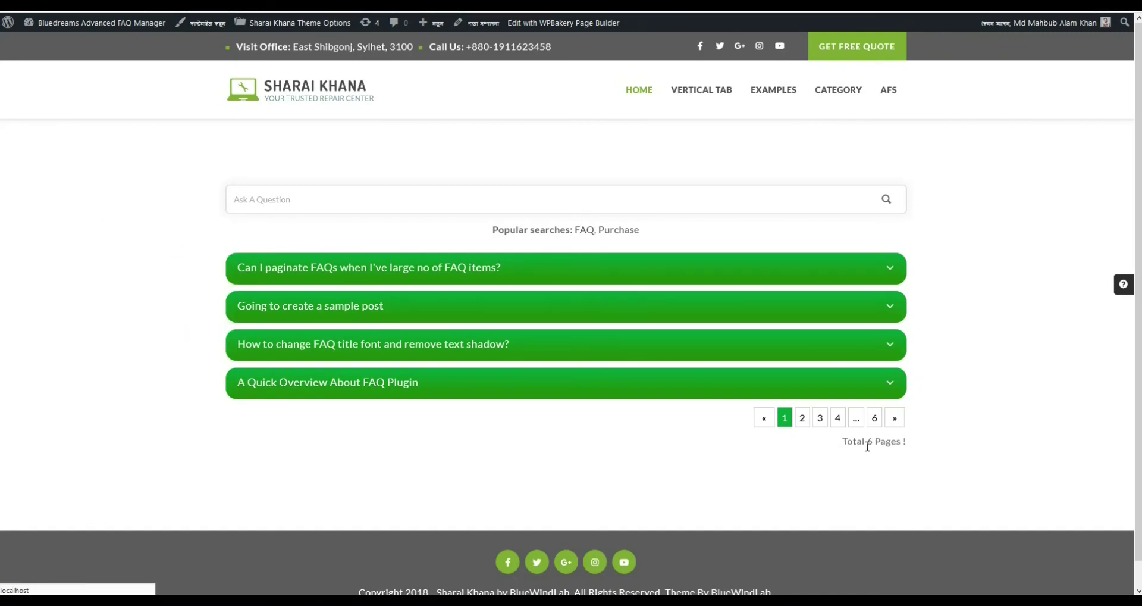